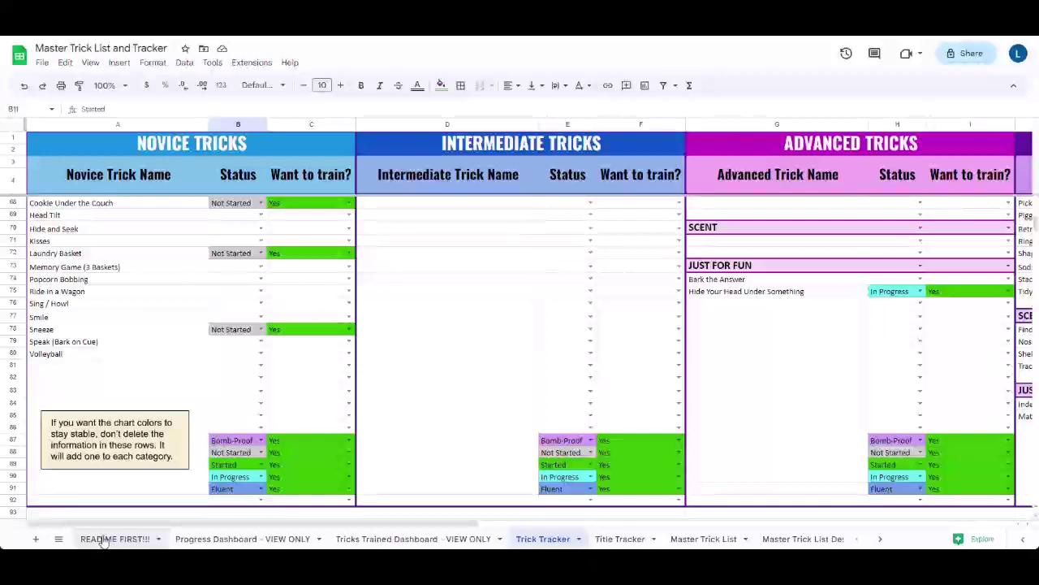
# Read the copy notice on the READ ME FIRST!!! sheet and locate the Make a copy command without running it.
pyautogui.click(106, 539)
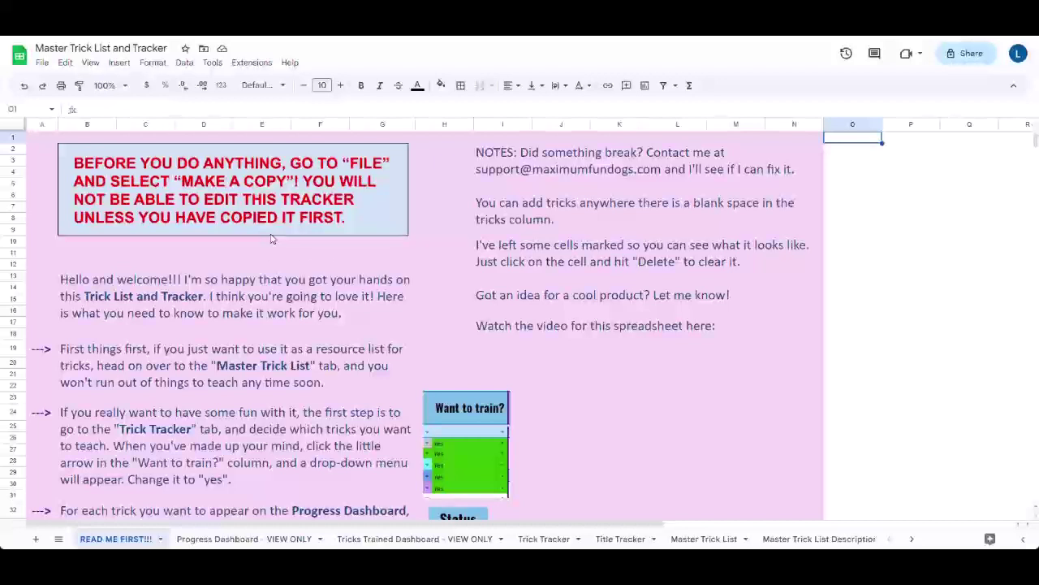
pyautogui.click(42, 65)
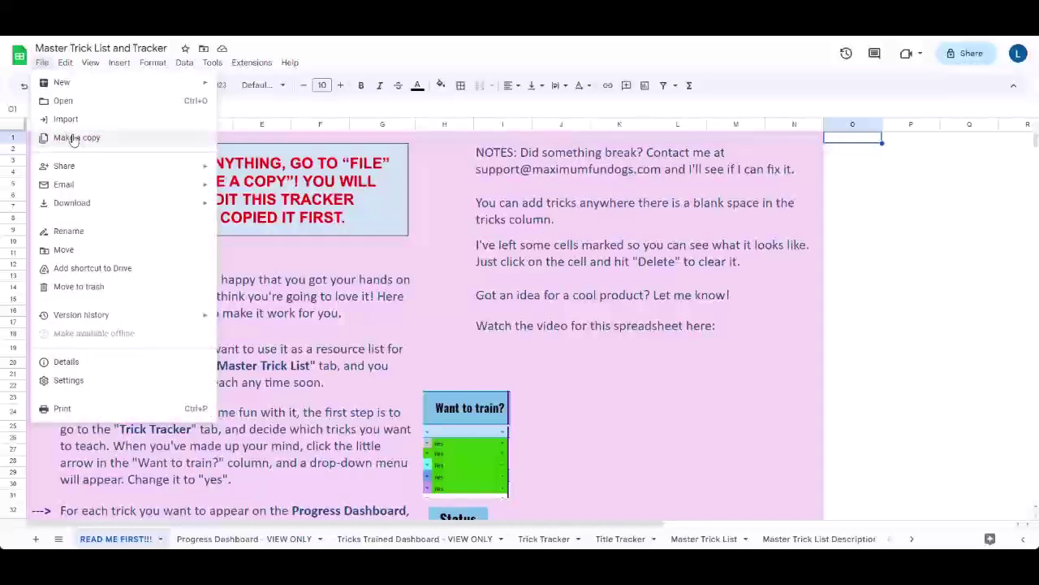
pyautogui.click(46, 65)
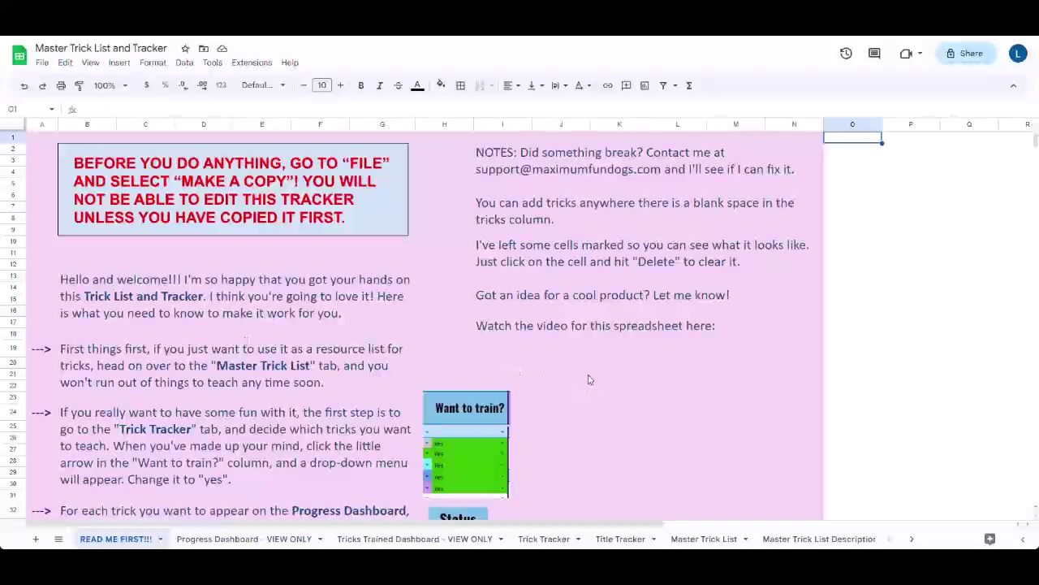
# Look through the tricks by level on the Master Trick List sheet and their explanations on Master Trick List Descriptions.
pyautogui.click(694, 539)
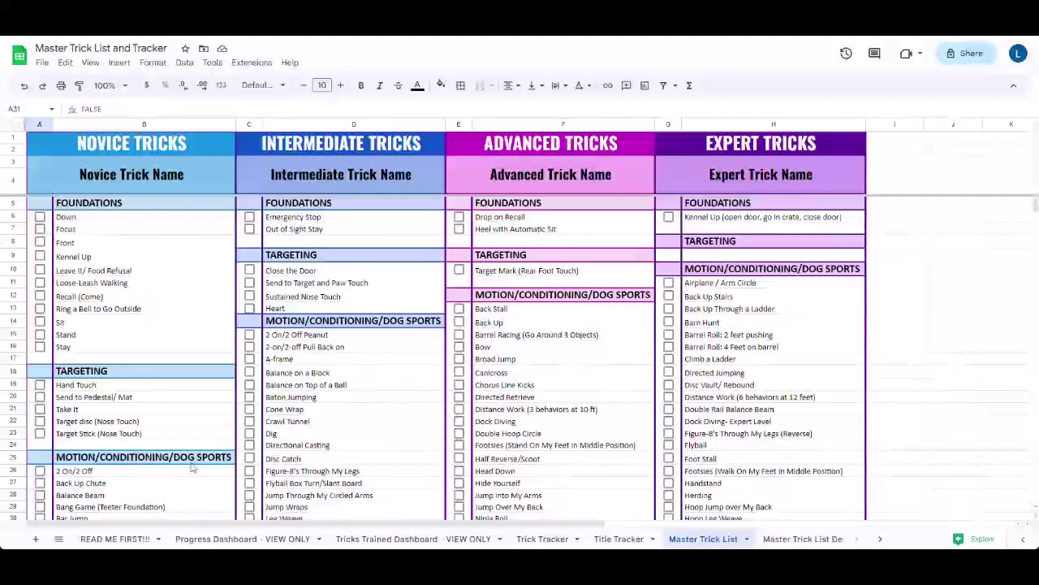
pyautogui.scroll(-8, 442, 353)
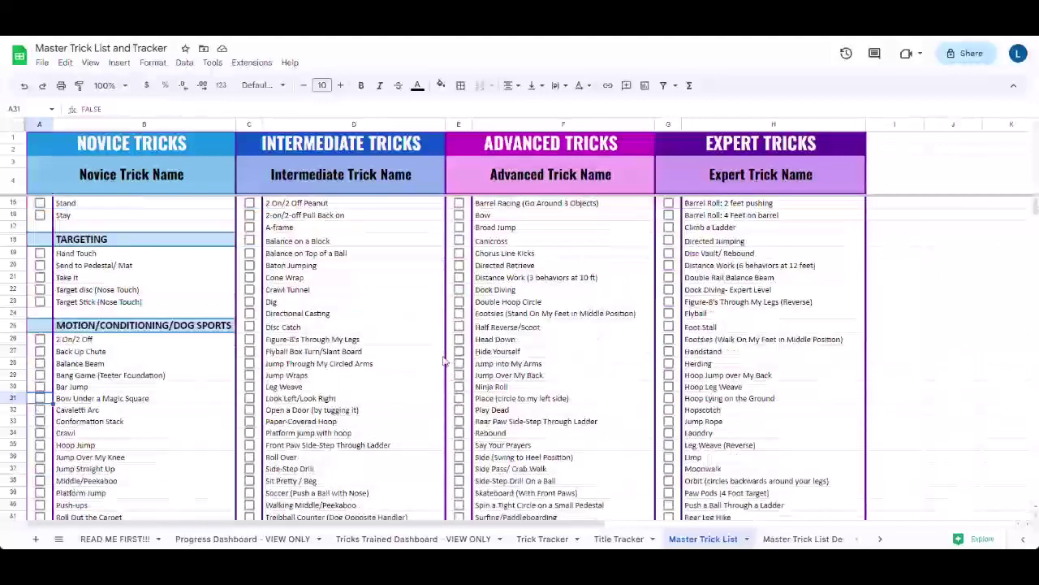
pyautogui.scroll(-2, 445, 362)
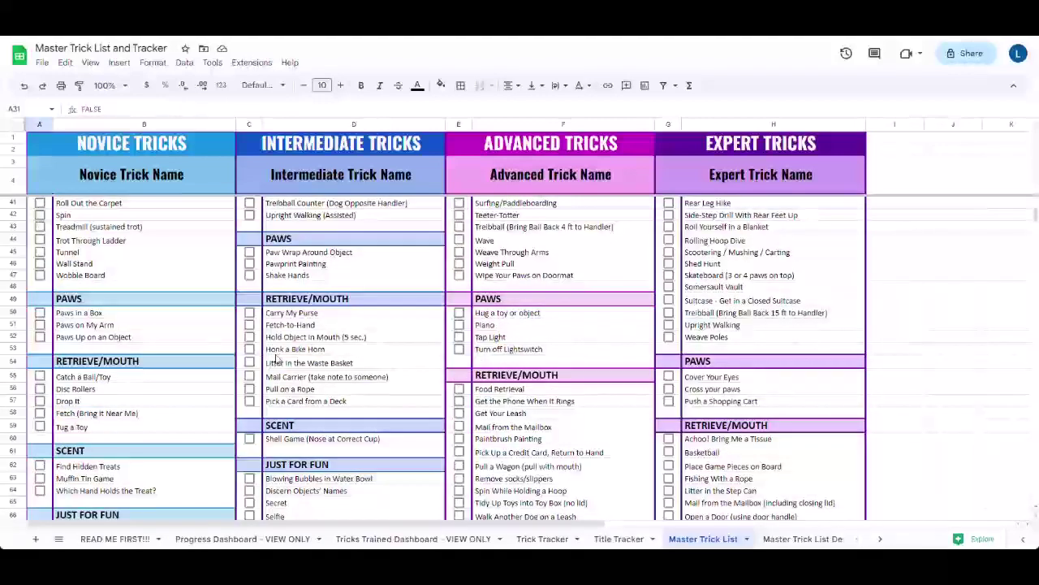
pyautogui.scroll(10, 294, 366)
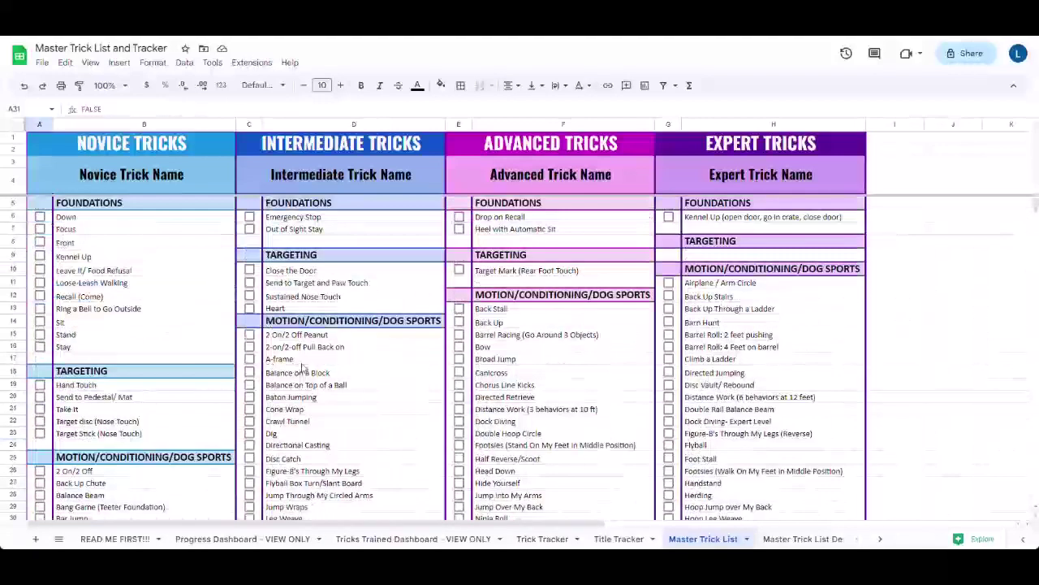
pyautogui.click(780, 540)
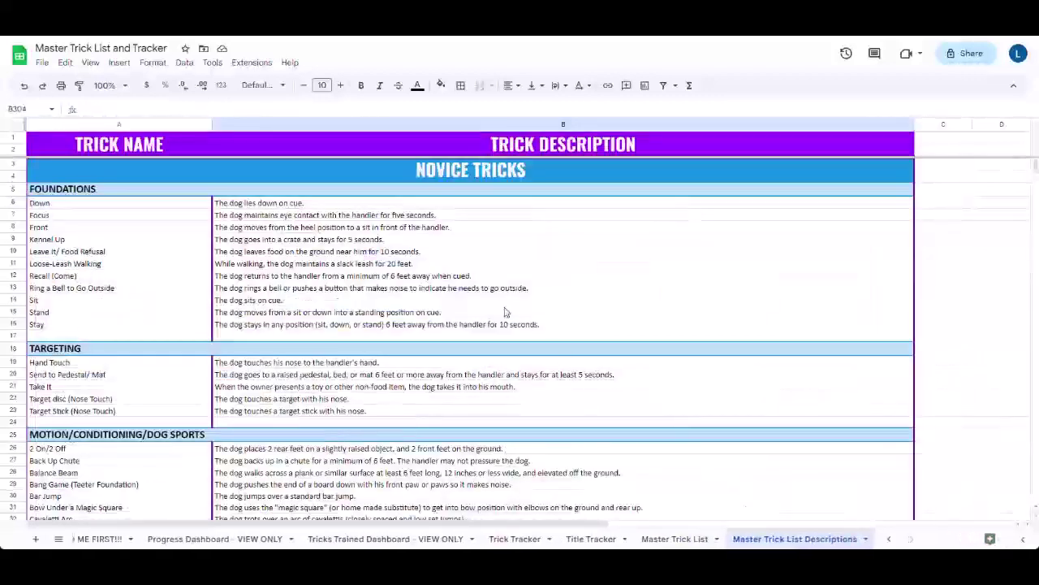
pyautogui.scroll(-10, 408, 280)
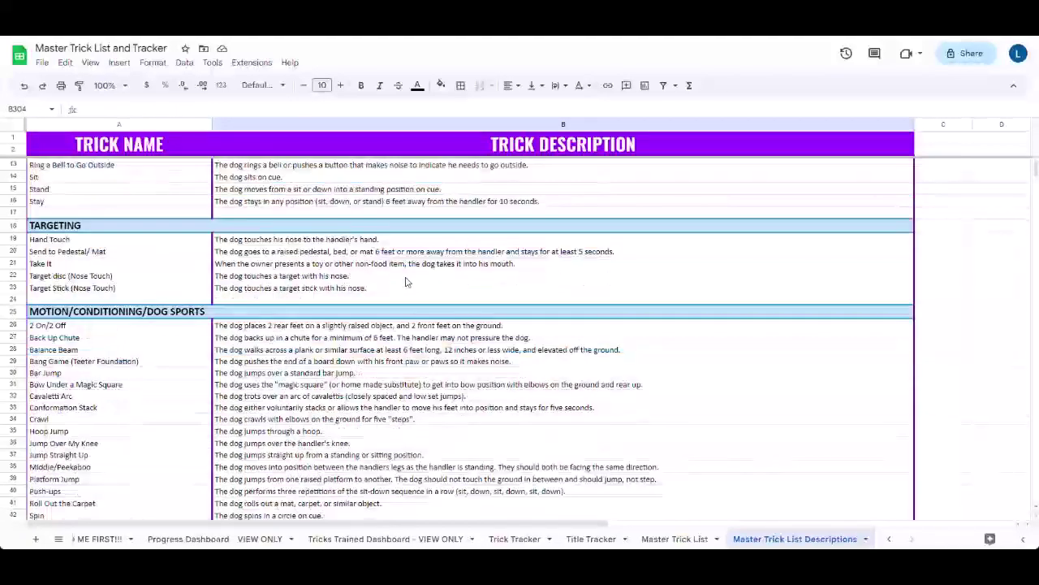
# Read the READ ME FIRST!!! instructions on choosing tricks to train and setting their status.
pyautogui.click(120, 539)
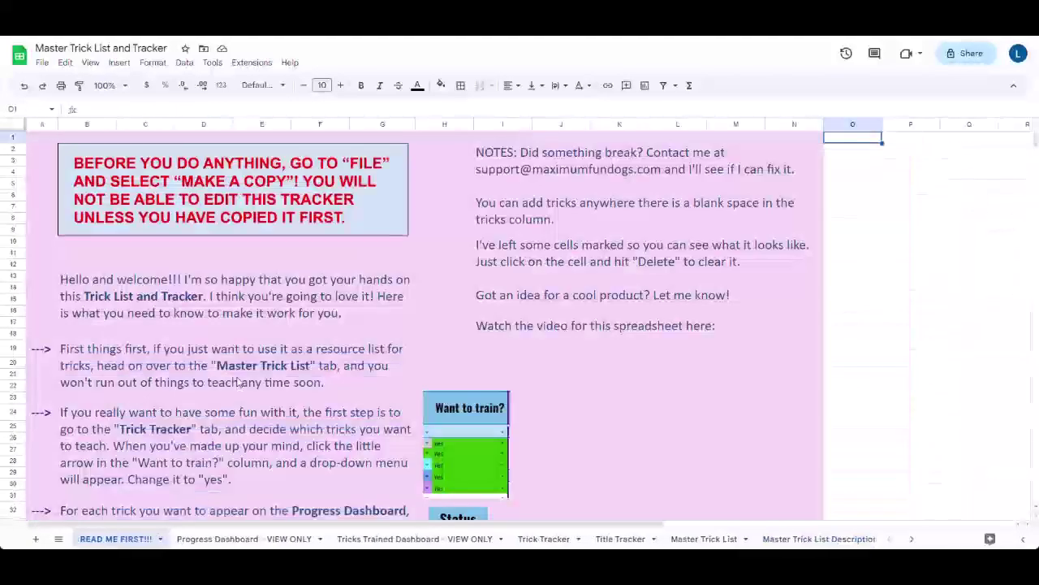
pyautogui.scroll(-2, 261, 375)
pyautogui.scroll(-2, 261, 375)
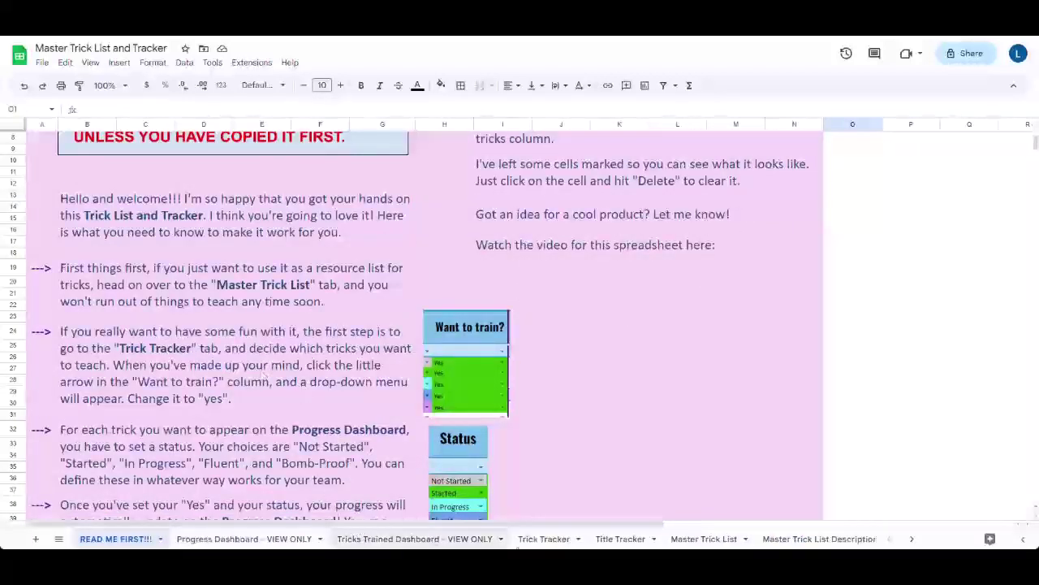
# On the Trick Tracker sheet, set the novice trick Recall (Come) to Yes under Want to train? and In Progress under Status.
pyautogui.click(544, 540)
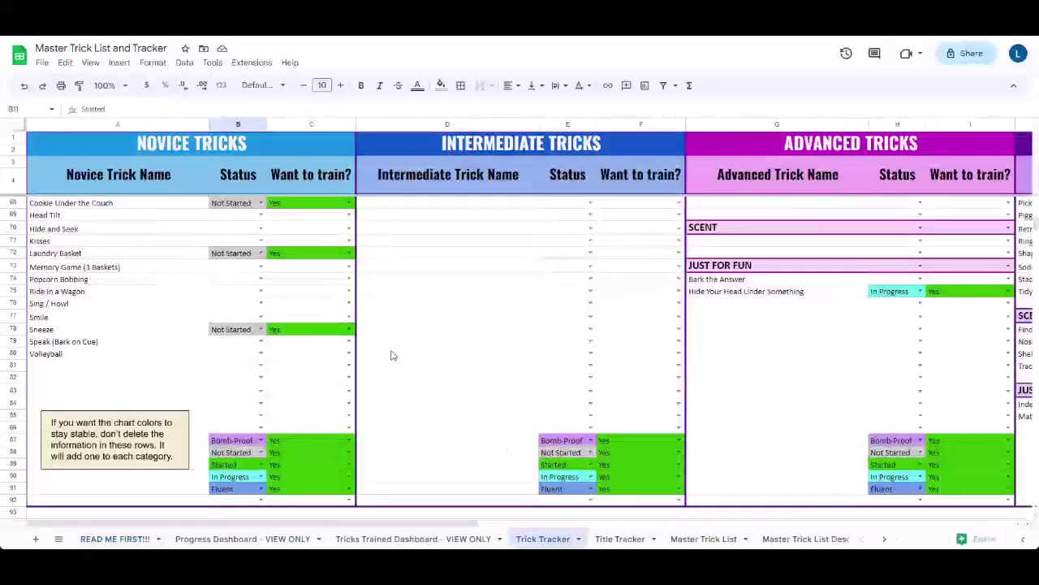
pyautogui.scroll(15, 395, 360)
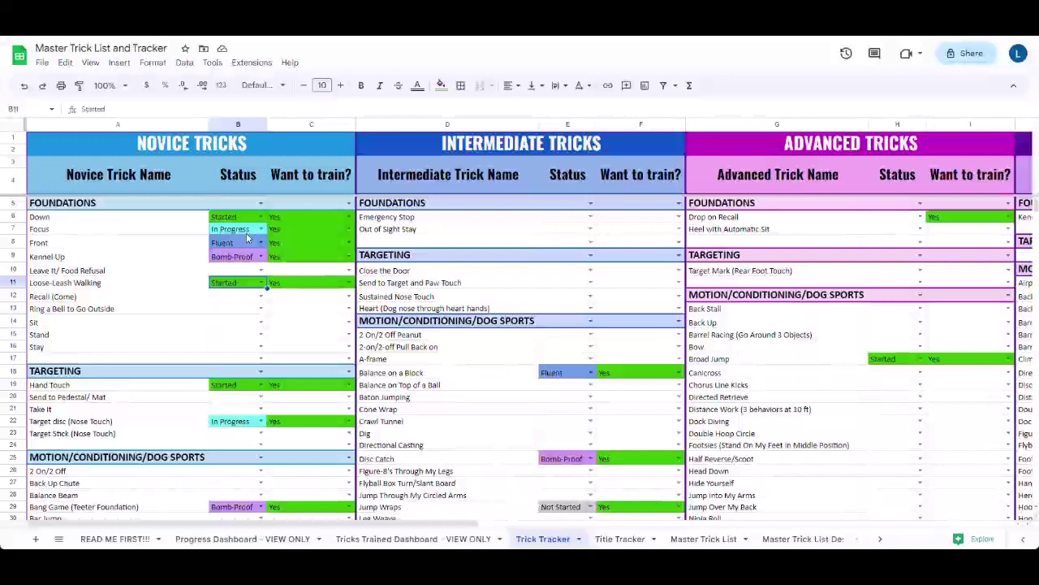
pyautogui.click(349, 297)
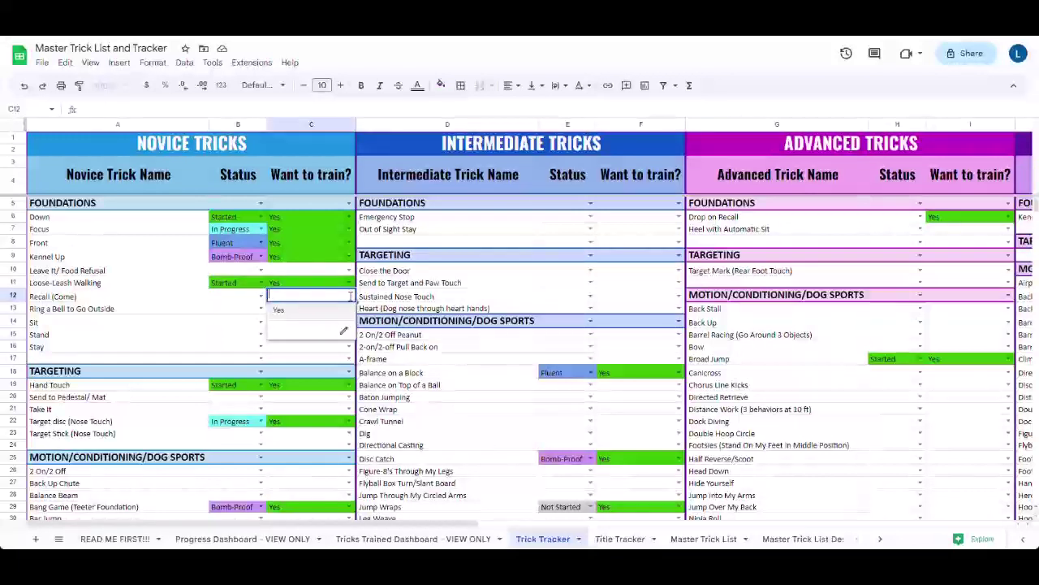
pyautogui.click(293, 313)
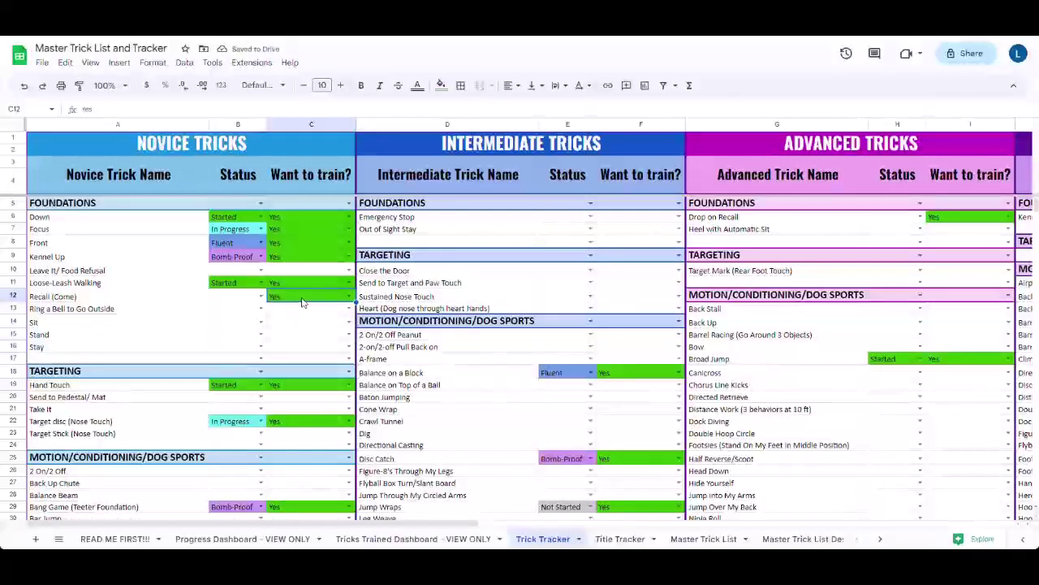
pyautogui.click(261, 297)
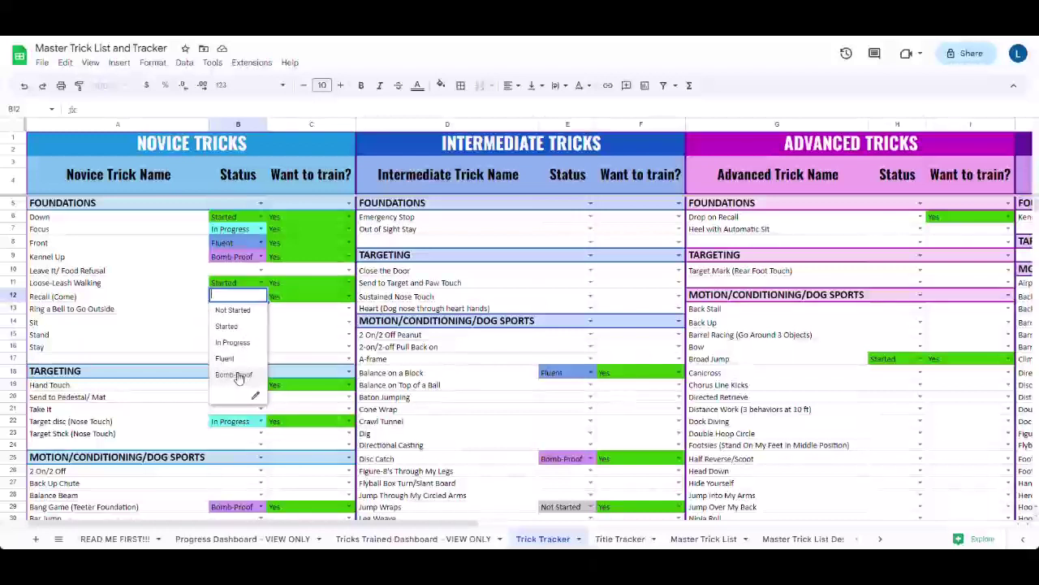
pyautogui.click(233, 344)
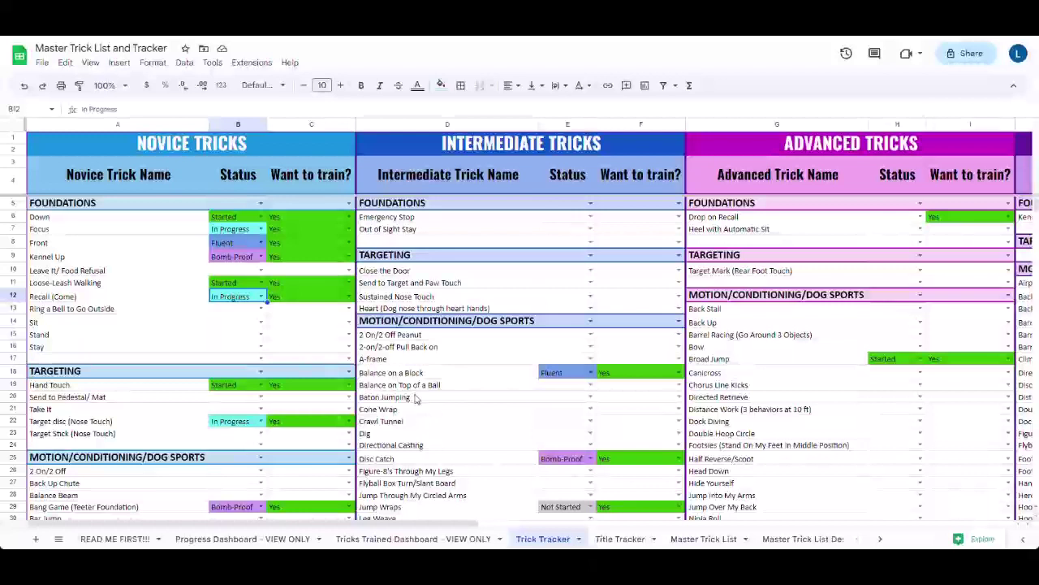
# Examine the Progress Dashboard charts for all tricks and for the novice, intermediate, advanced and expert levels.
pyautogui.click(244, 540)
pyautogui.scroll(3, 331, 475)
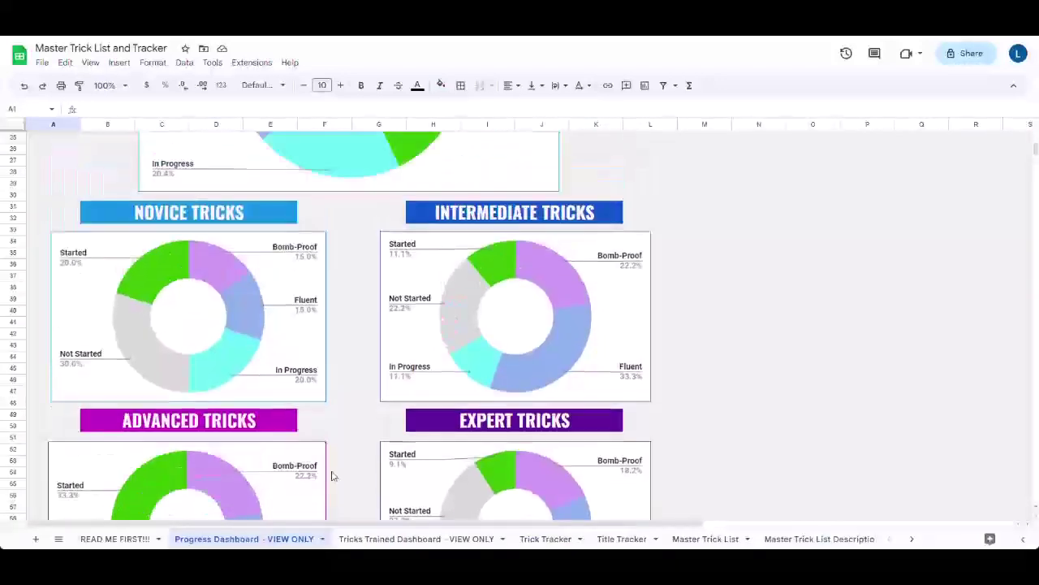
pyautogui.scroll(3, 331, 476)
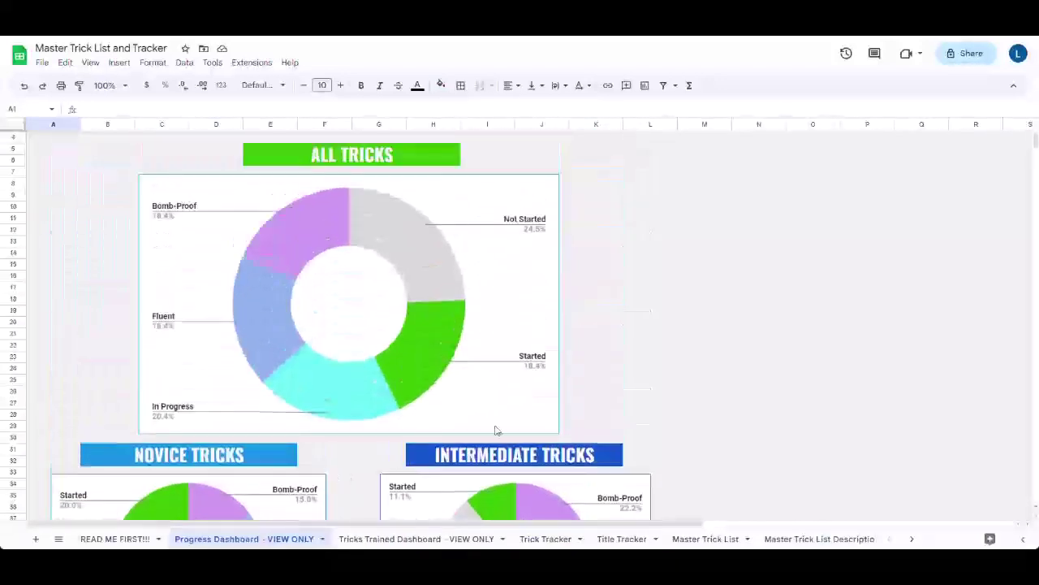
pyautogui.scroll(1, 666, 355)
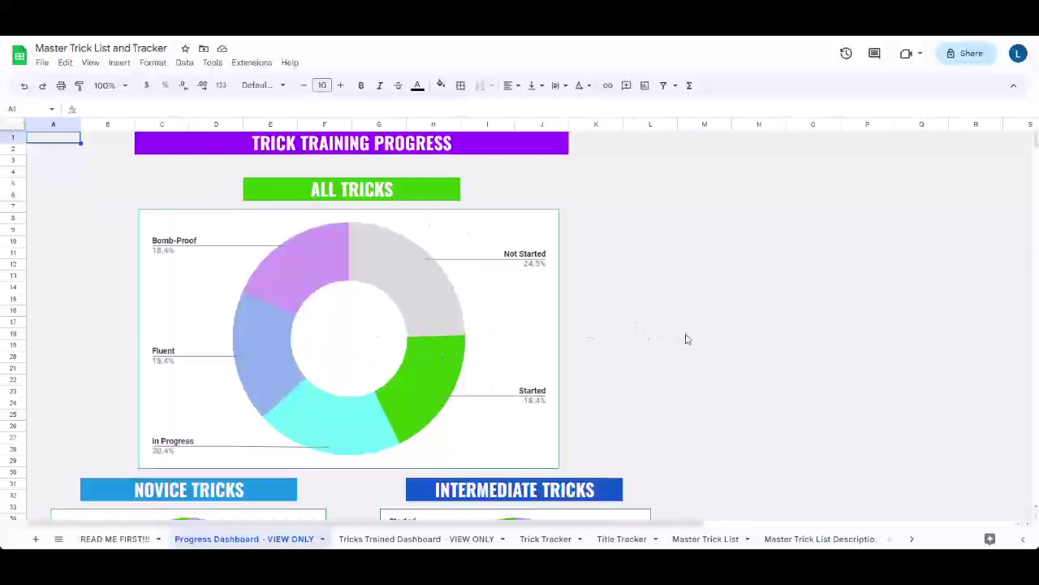
pyautogui.scroll(-3, 687, 339)
pyautogui.scroll(-1, 718, 354)
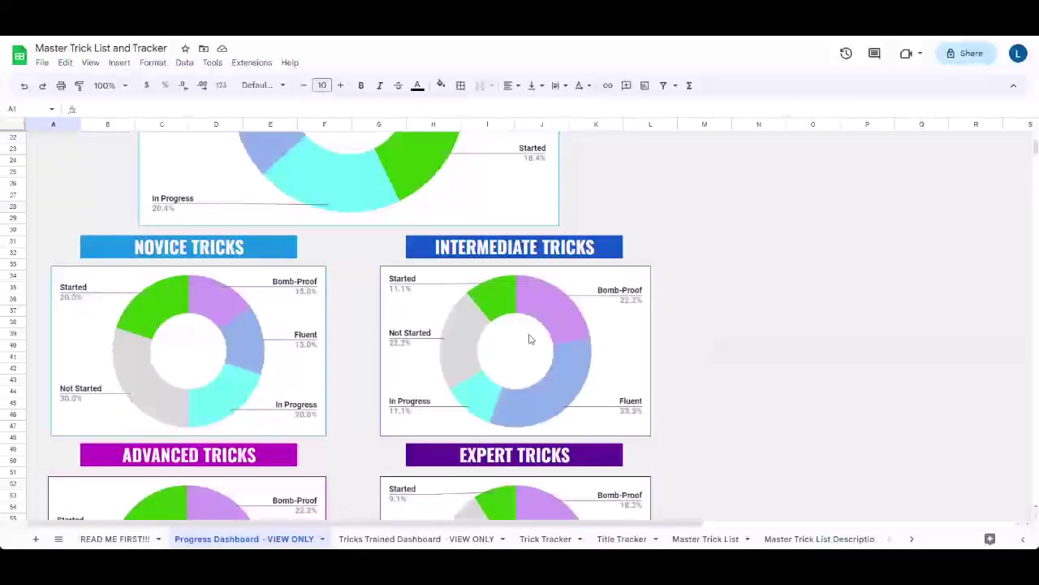
pyautogui.scroll(-2, 475, 363)
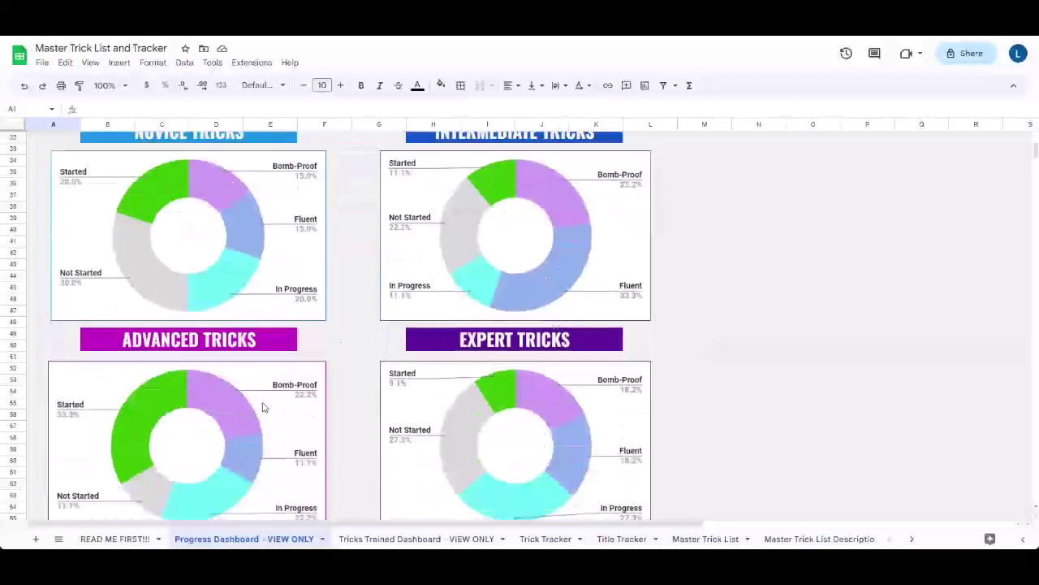
pyautogui.scroll(-2, 642, 375)
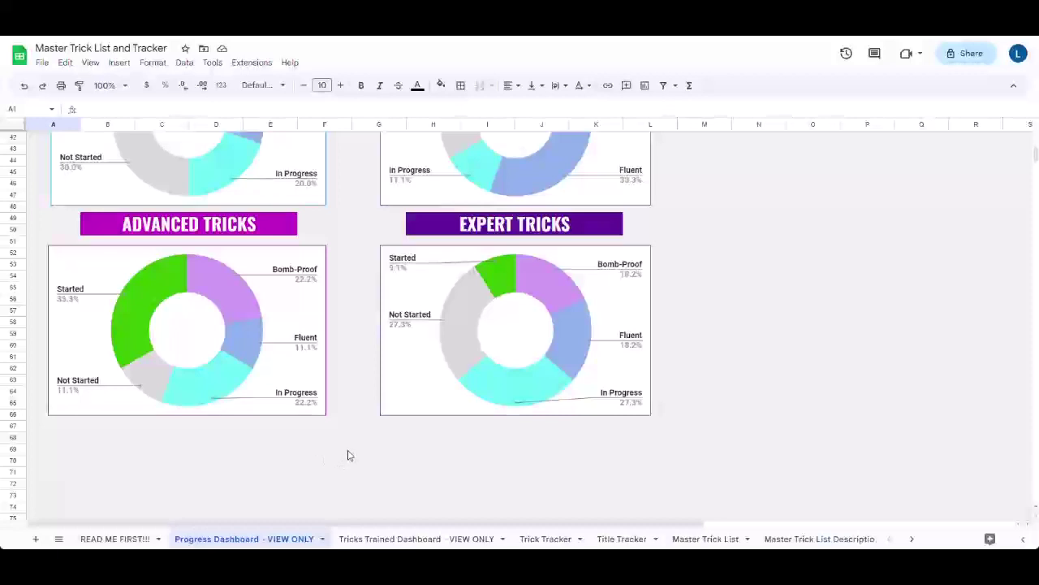
pyautogui.scroll(10, 348, 455)
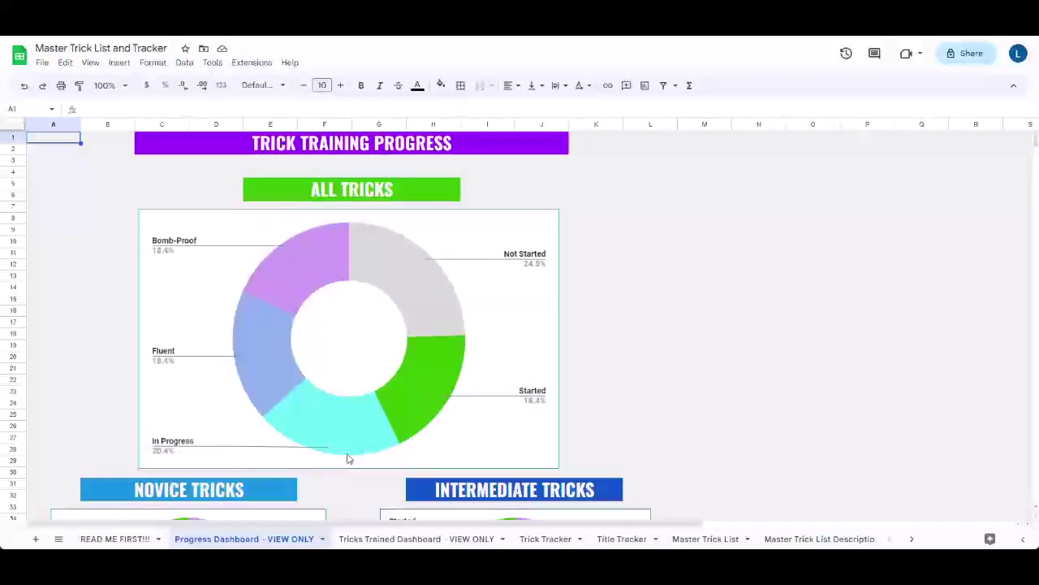
# Check the note about stable chart colors and the prefilled status rows at the end of the Trick Tracker sheet.
pyautogui.click(542, 539)
pyautogui.scroll(-6, 272, 353)
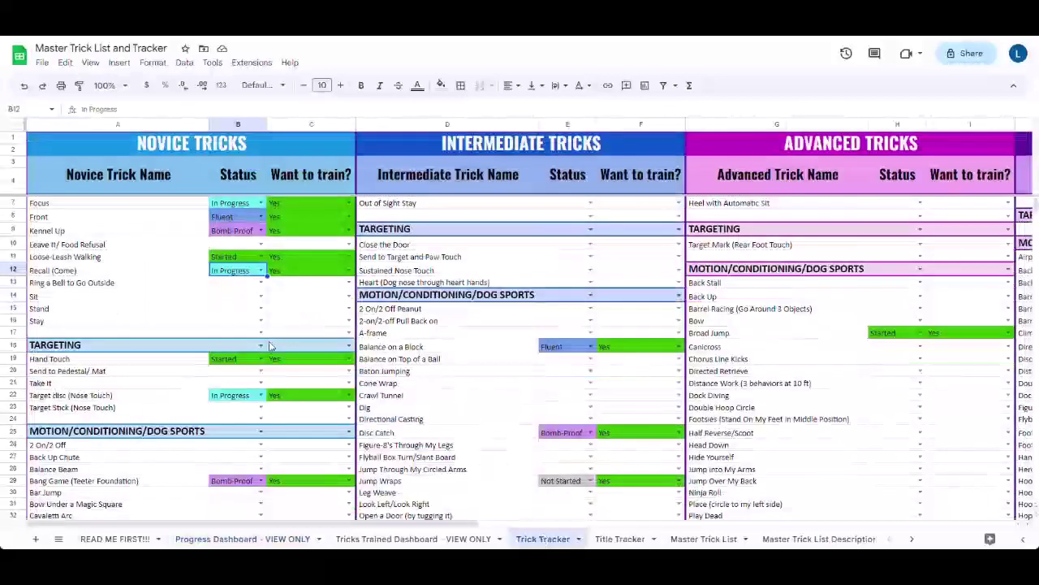
pyautogui.scroll(-12, 272, 354)
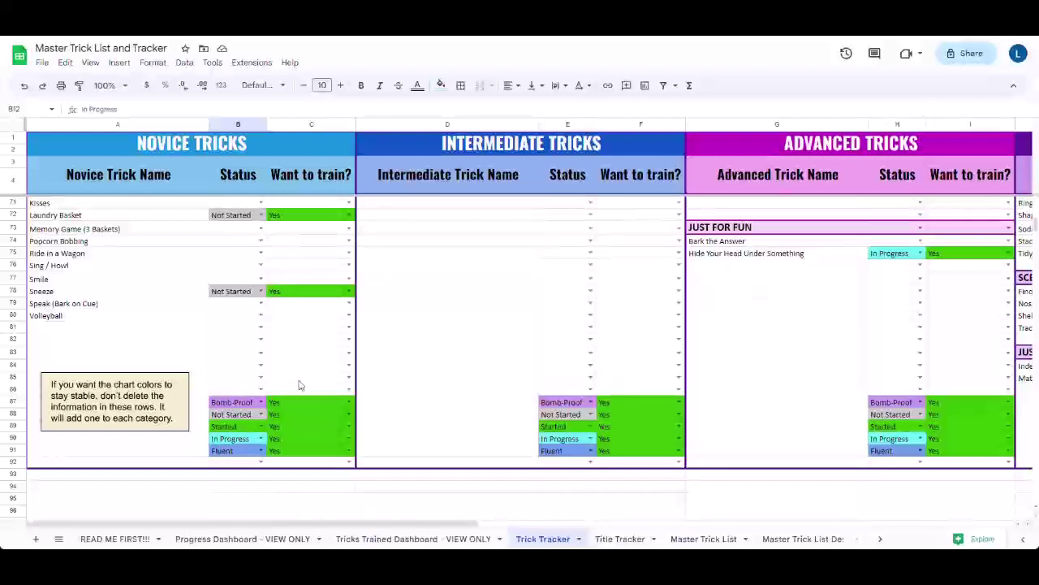
# Examine the trained-trick percentages per level and the Tricks Trained chart on the Tricks Trained Dashboard.
pyautogui.click(398, 538)
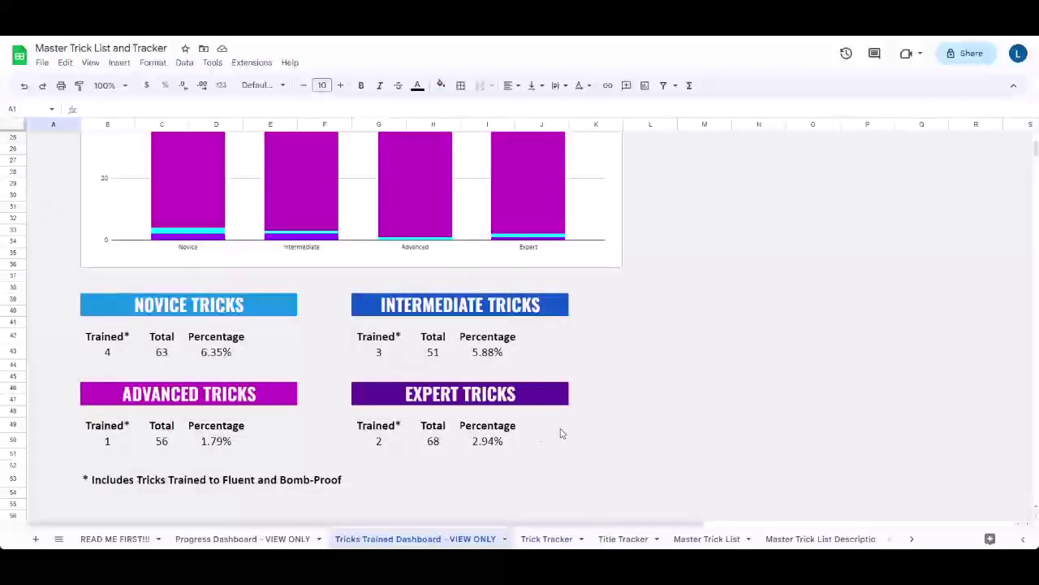
pyautogui.scroll(5, 701, 447)
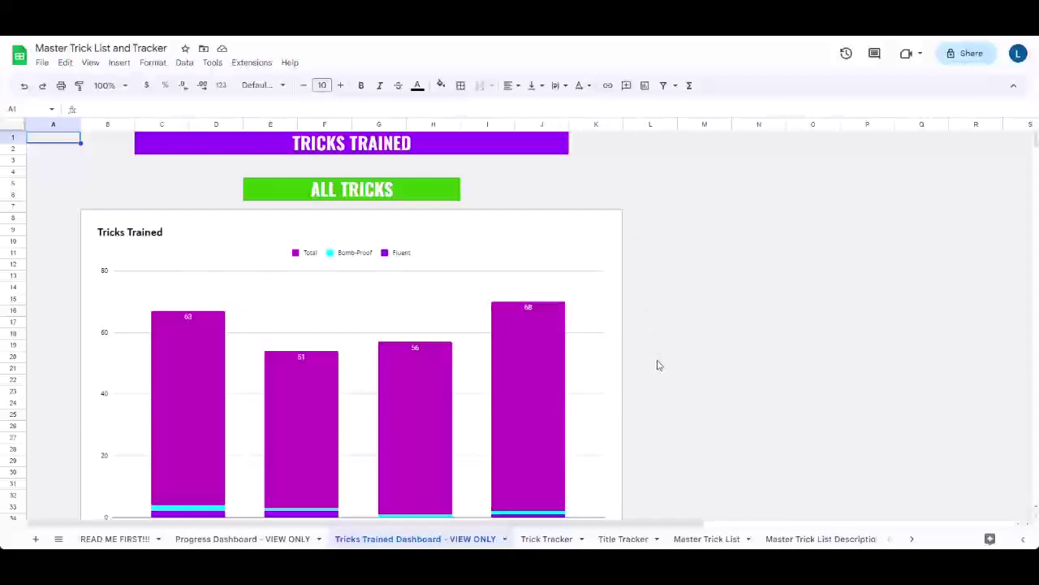
pyautogui.scroll(-1, 658, 364)
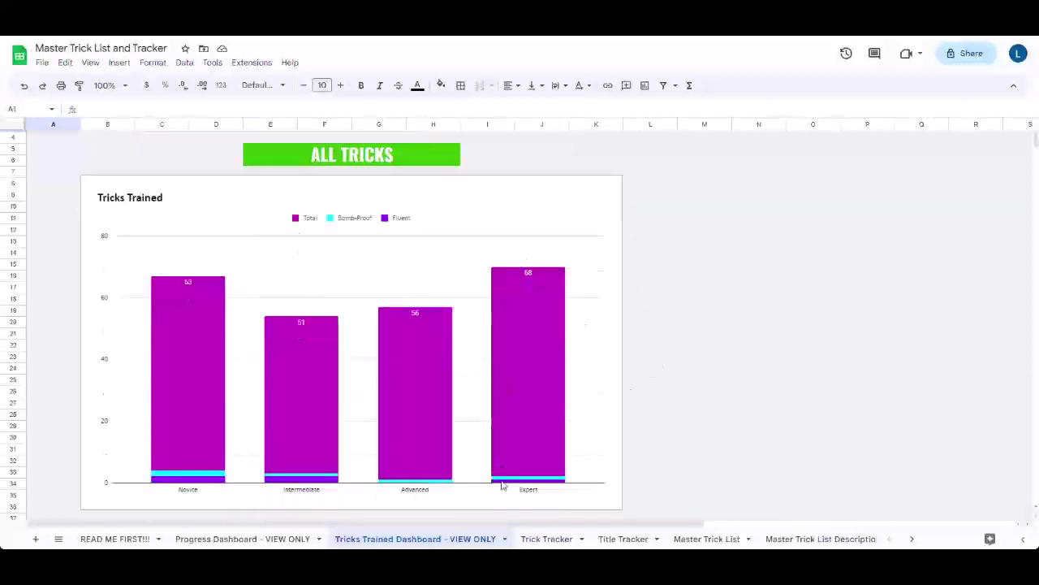